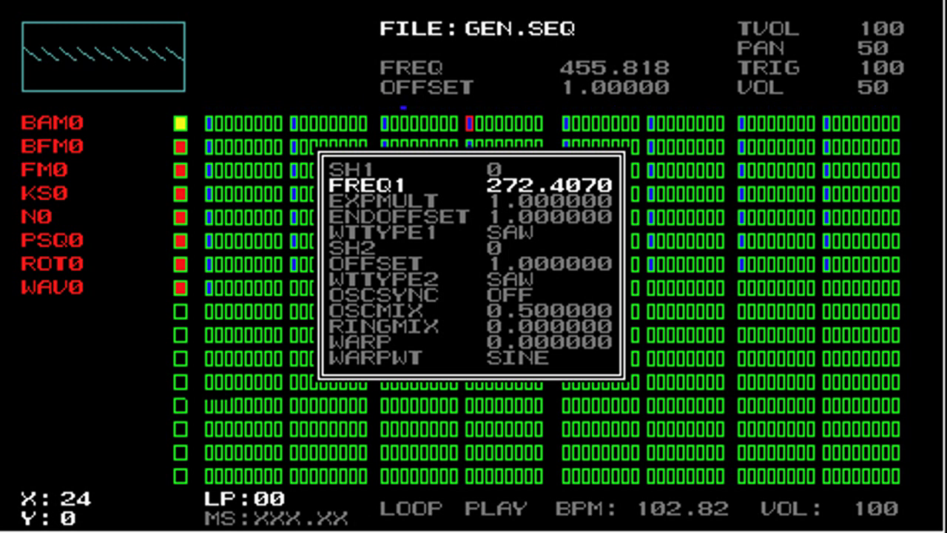
Examine FREQ1 of the BAM0 generator at the trigger positions from X 0 through X 32
{"action": "key", "text": "Left"}
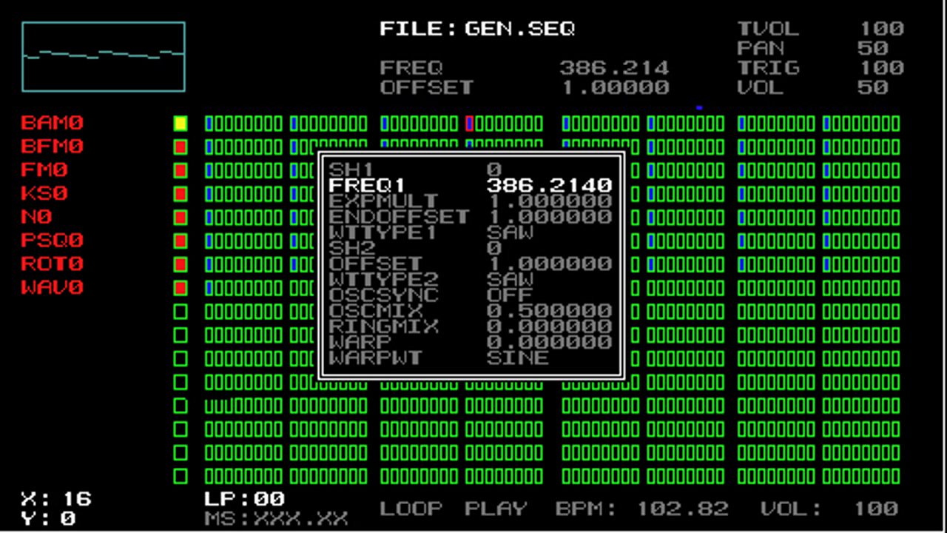
{"action": "key", "text": "Left"}
{"action": "key", "text": "Left"}
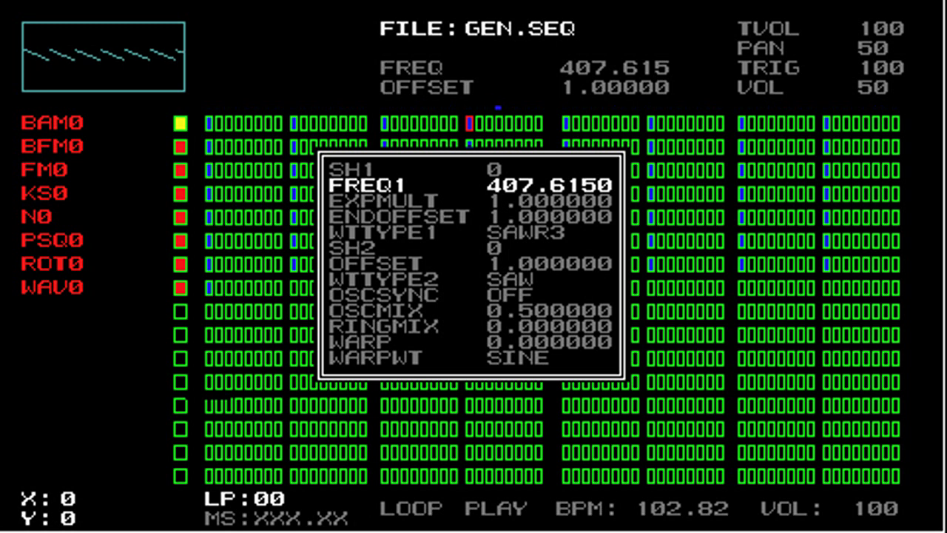
{"action": "key", "text": "Return"}
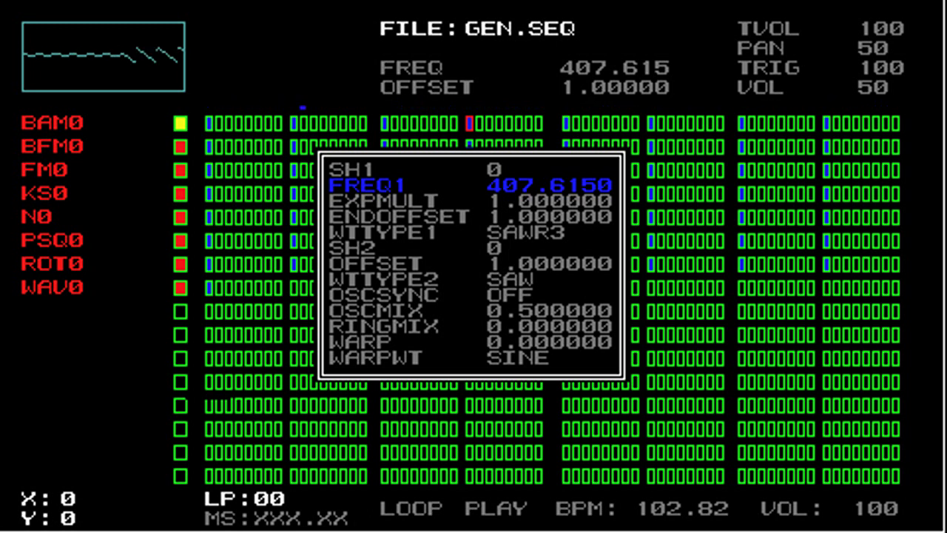
{"action": "key", "text": "ctrl+Right"}
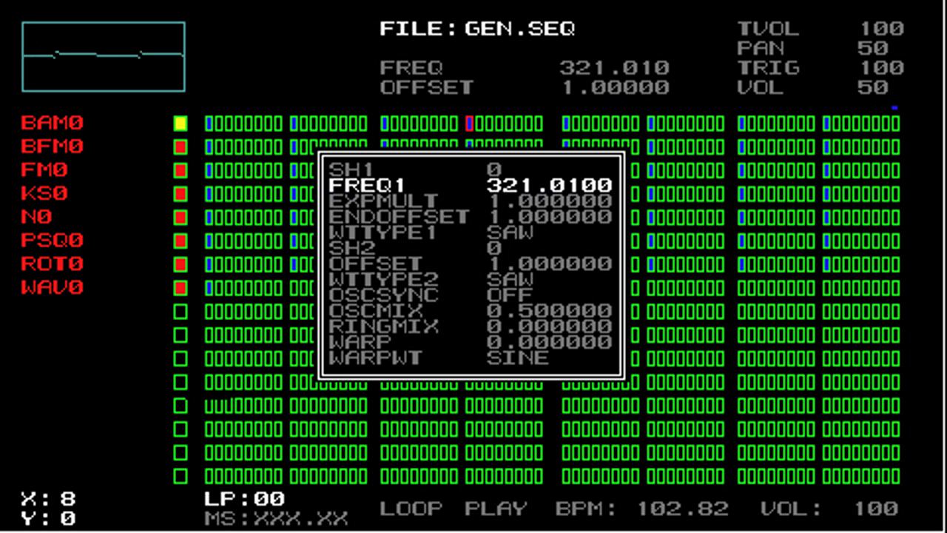
{"action": "key", "text": "Return"}
{"action": "type", "text": "386.214"}
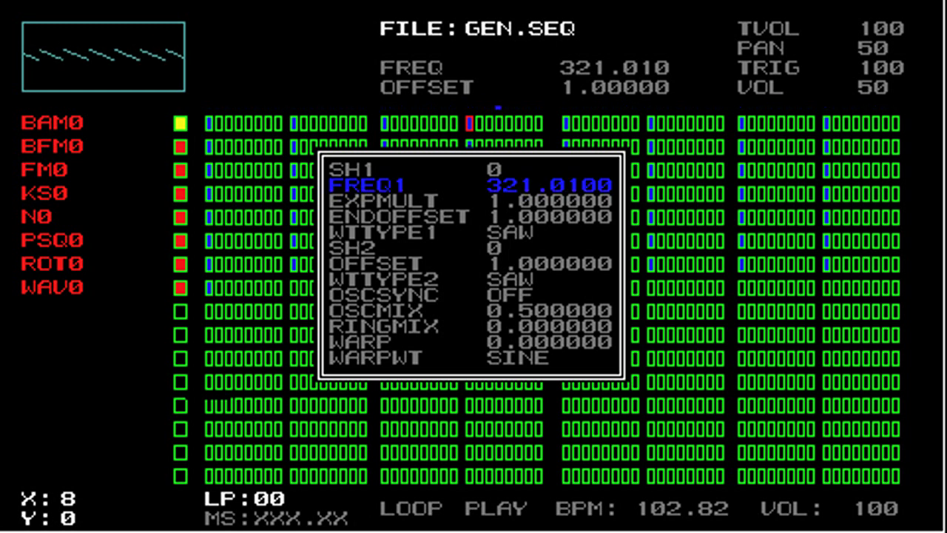
{"action": "key", "text": "Return"}
{"action": "key", "text": "Return"}
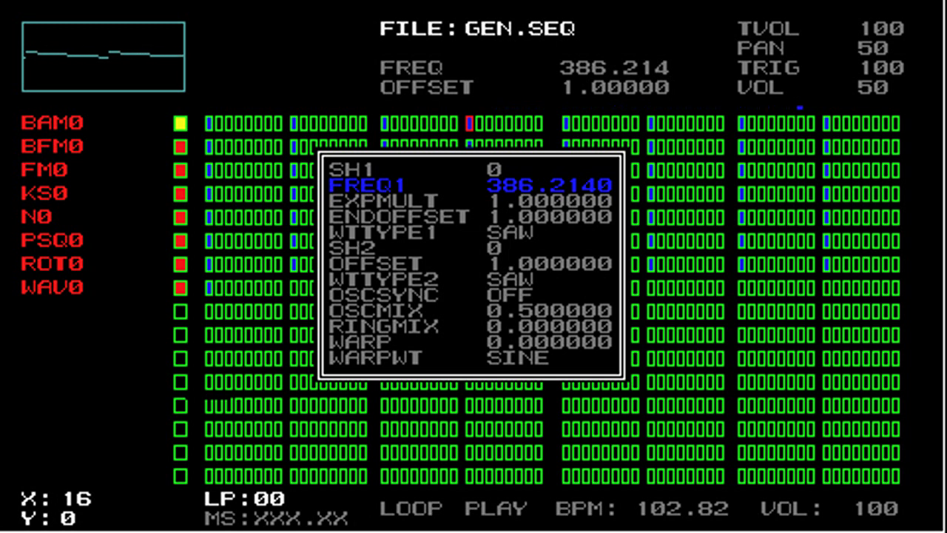
{"action": "type", "text": "272.407"}
{"action": "key", "text": "Return"}
{"action": "key", "text": "Return"}
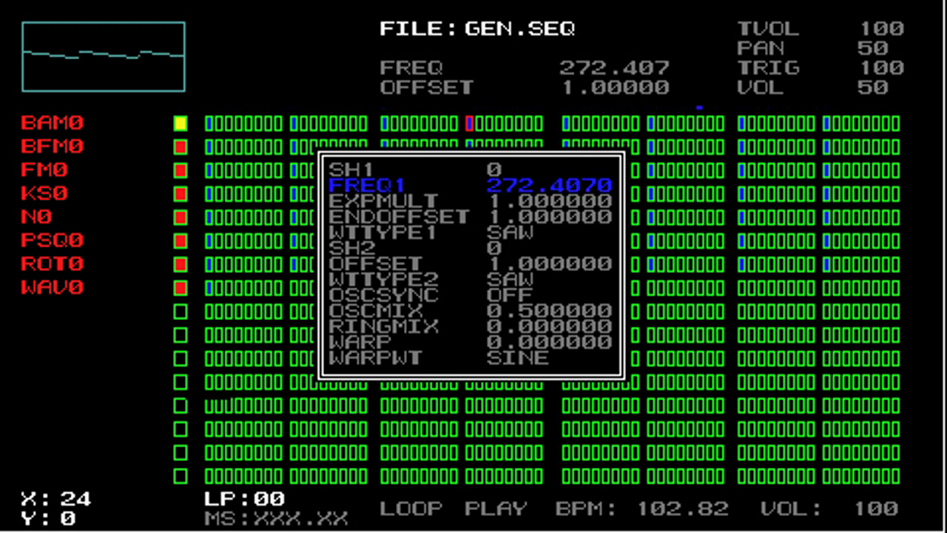
{"action": "type", "text": "82.2086"}
{"action": "key", "text": "Return"}
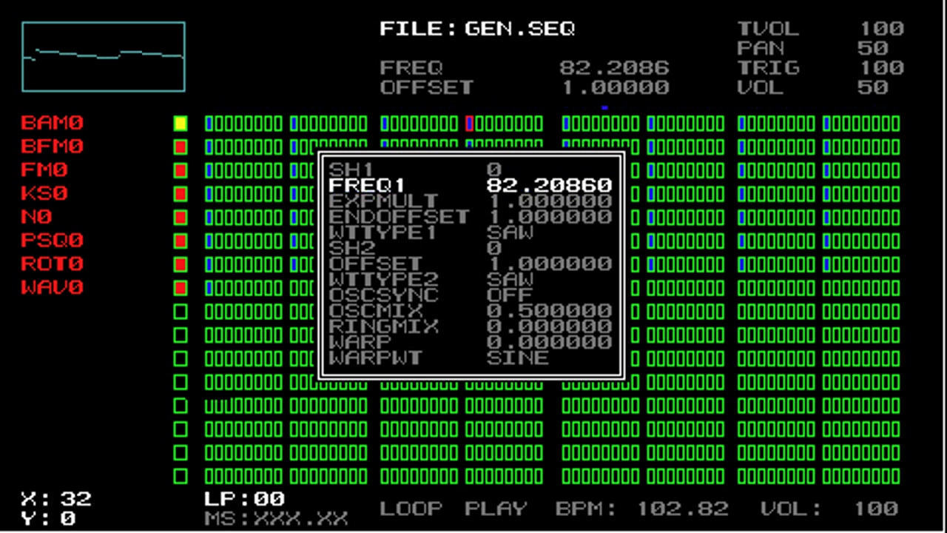
{"action": "key", "text": "Left"}
{"action": "key", "text": "Right"}
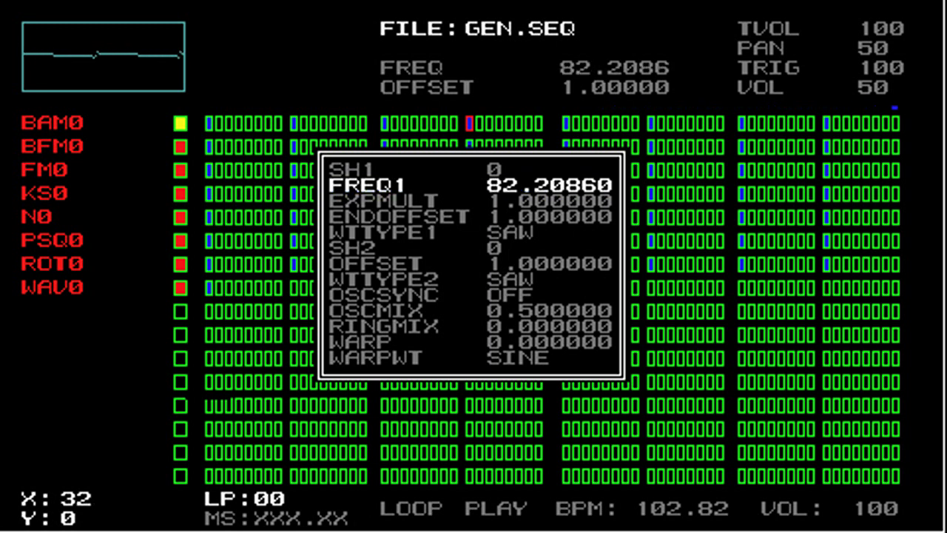
Set FREQ1 of the BAM0 trigger at X 24 to 484.42
{"action": "key", "text": "Left"}
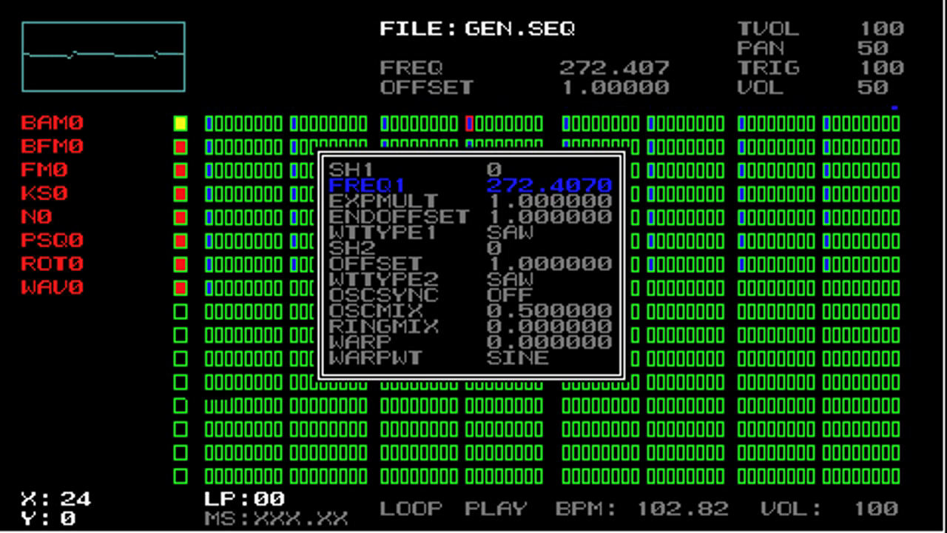
{"action": "key", "text": "Left"}
{"action": "key", "text": "Left"}
{"action": "key", "text": "Left"}
{"action": "key", "text": "Left"}
{"action": "key", "text": "Left"}
{"action": "key", "text": "Left"}
{"action": "key", "text": "Left"}
{"action": "key", "text": "Left"}
{"action": "key", "text": "Left"}
{"action": "key", "text": "Left"}
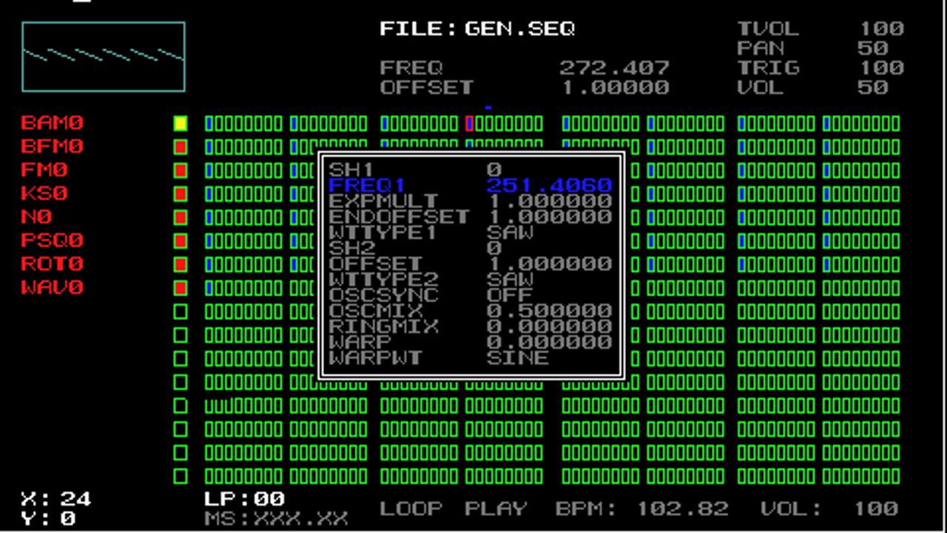
{"action": "key", "text": "Right"}
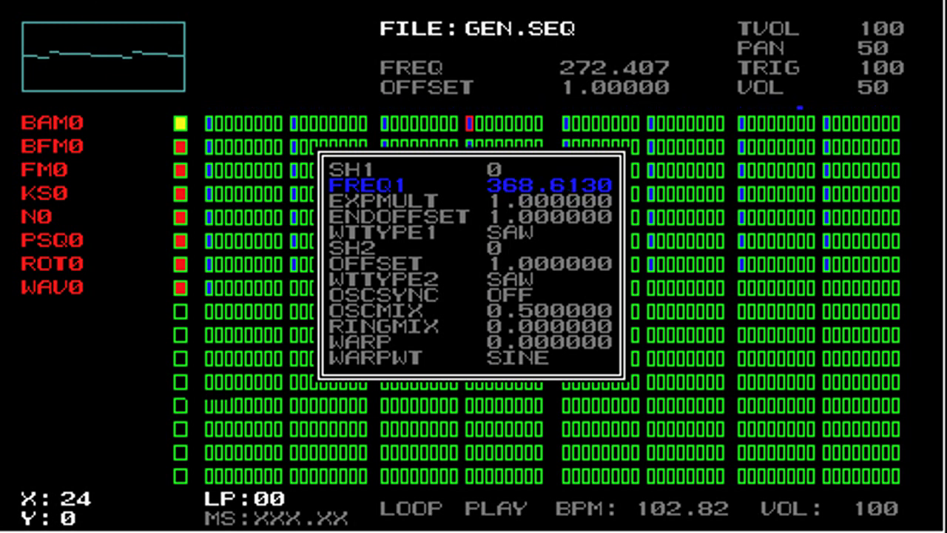
{"action": "key", "text": "Right"}
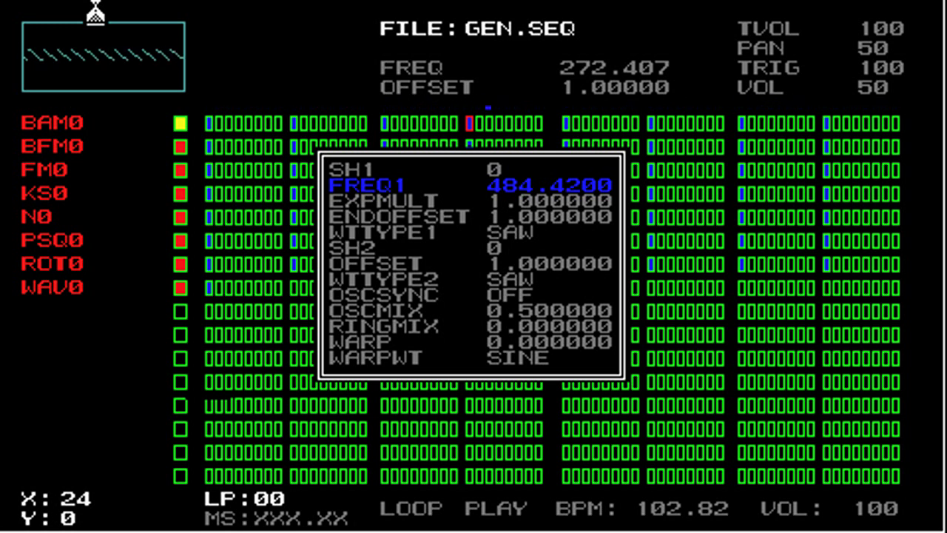
{"action": "key", "text": "Left"}
{"action": "key", "text": "Left"}
{"action": "key", "text": "Left"}
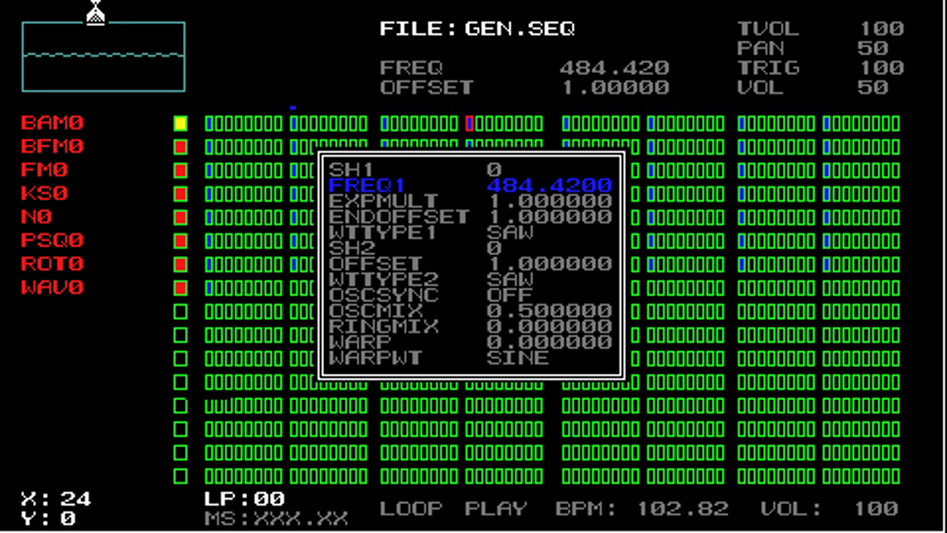
Examine SH2 of the BAM0 generator at the triggers between X 24 and X 0, ending back at X 24
{"action": "key", "text": "Down"}
{"action": "key", "text": "Down"}
{"action": "key", "text": "Down"}
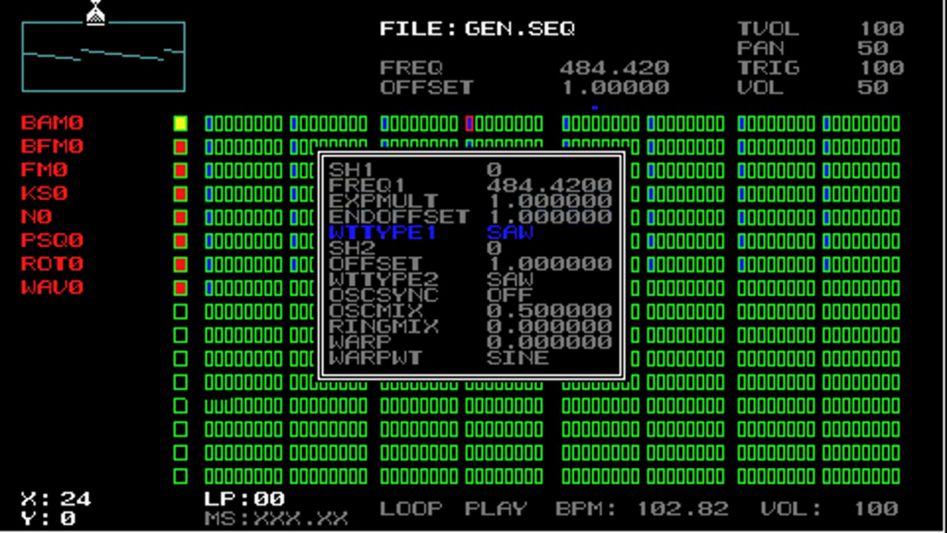
{"action": "key", "text": "Down"}
{"action": "key", "text": "Down"}
{"action": "key", "text": "Up"}
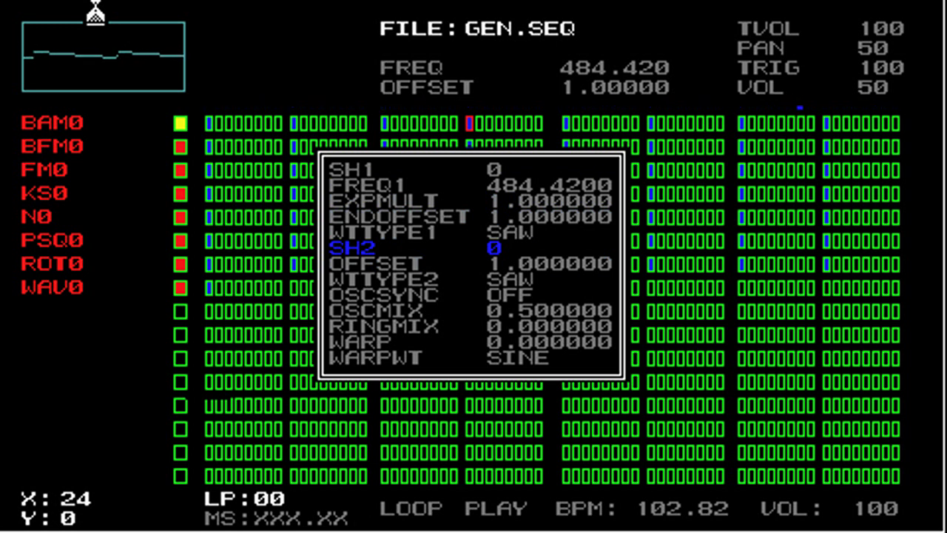
{"action": "key", "text": "Left"}
{"action": "key", "text": "Left"}
{"action": "key", "text": "Left"}
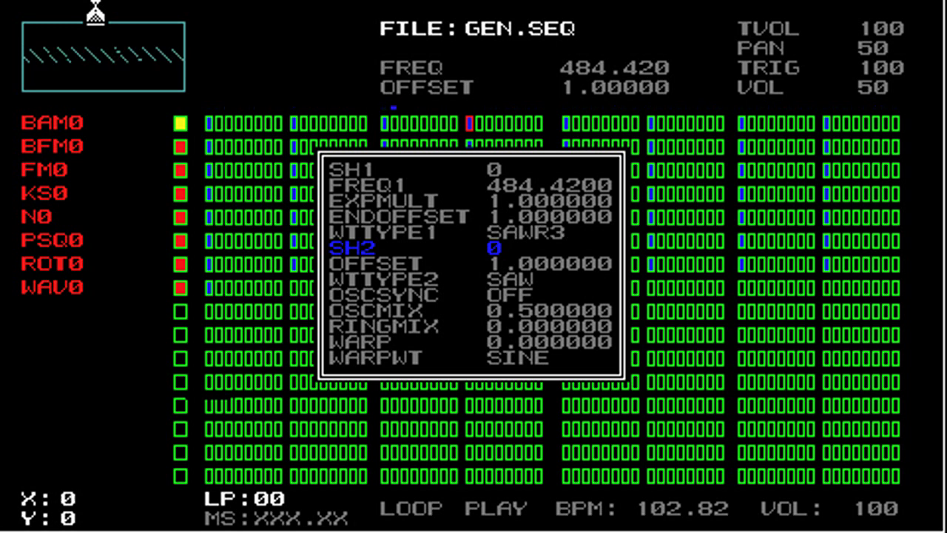
{"action": "key", "text": "Right"}
{"action": "key", "text": "Right"}
{"action": "key", "text": "Right"}
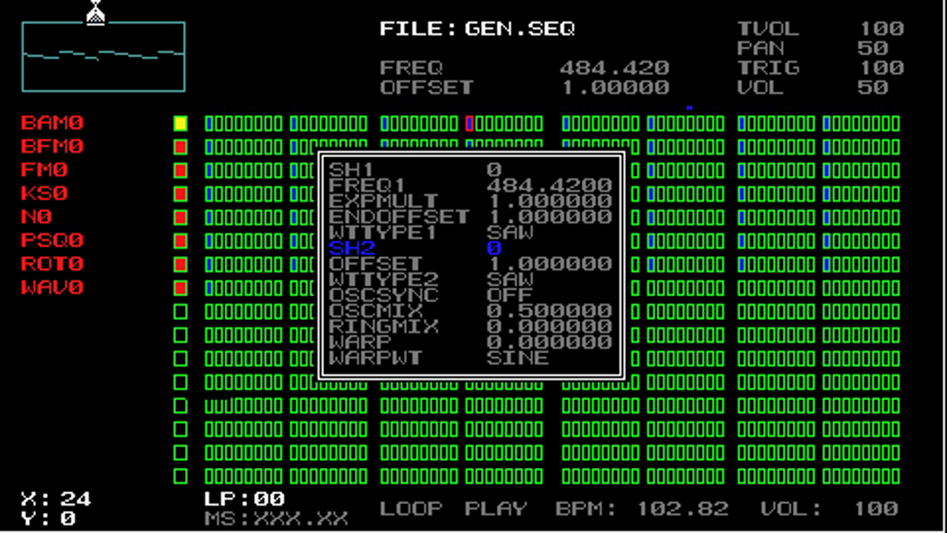
{"action": "key", "text": "Right"}
{"action": "key", "text": "Left"}
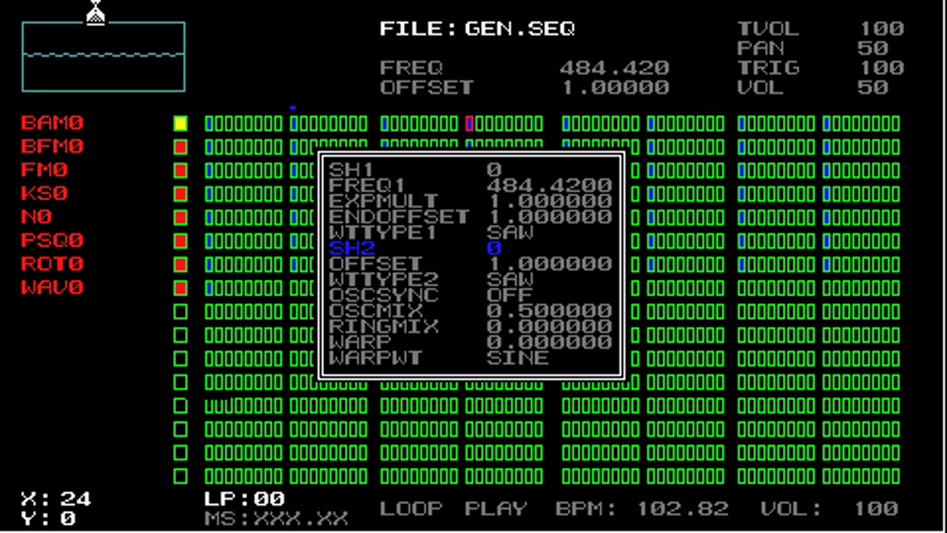
Set SH2 of the BAM0 generator to 41
{"action": "type", "text": "20"}
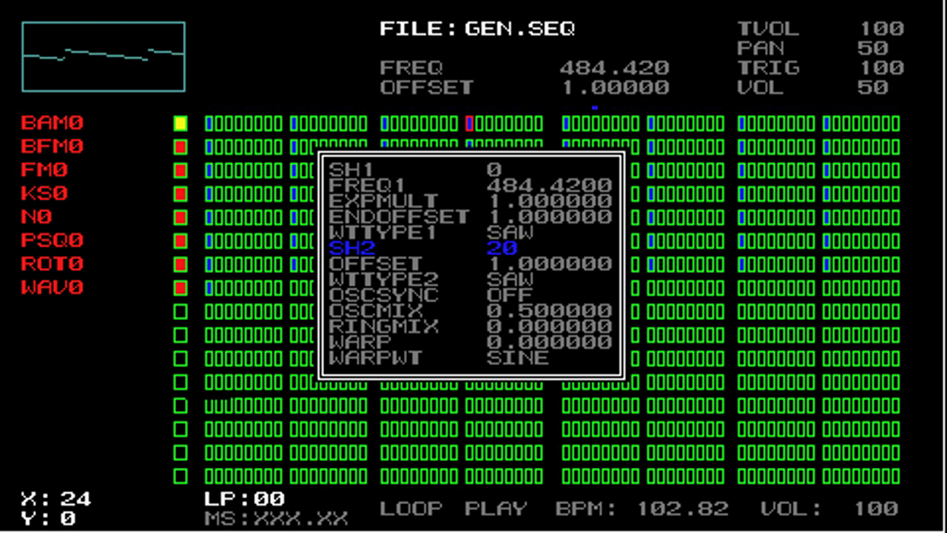
{"action": "key", "text": "BackSpace"}
{"action": "type", "text": "5"}
{"action": "type", "text": "41"}
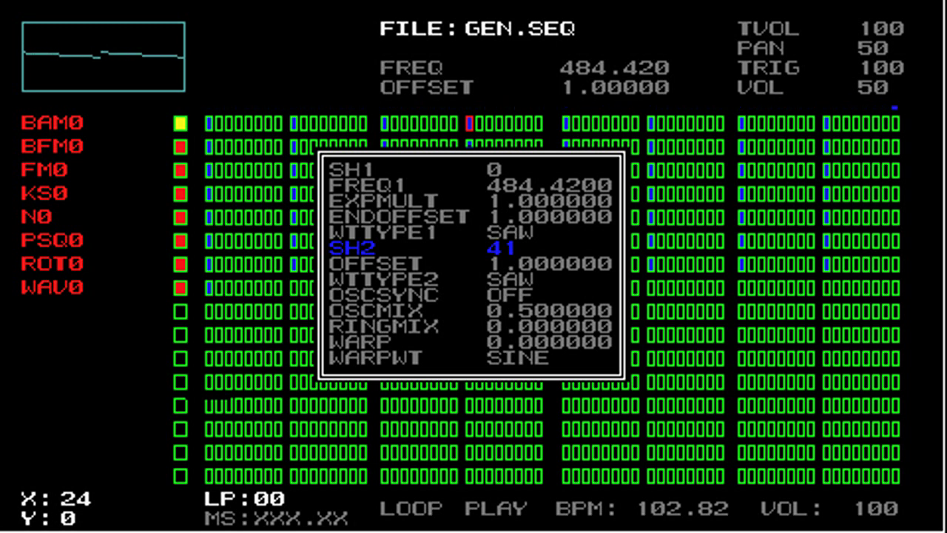
Examine BAM0's envelope parameters from ENVTYPE down to VOL, and return to the synth list
{"action": "key", "text": "Return"}
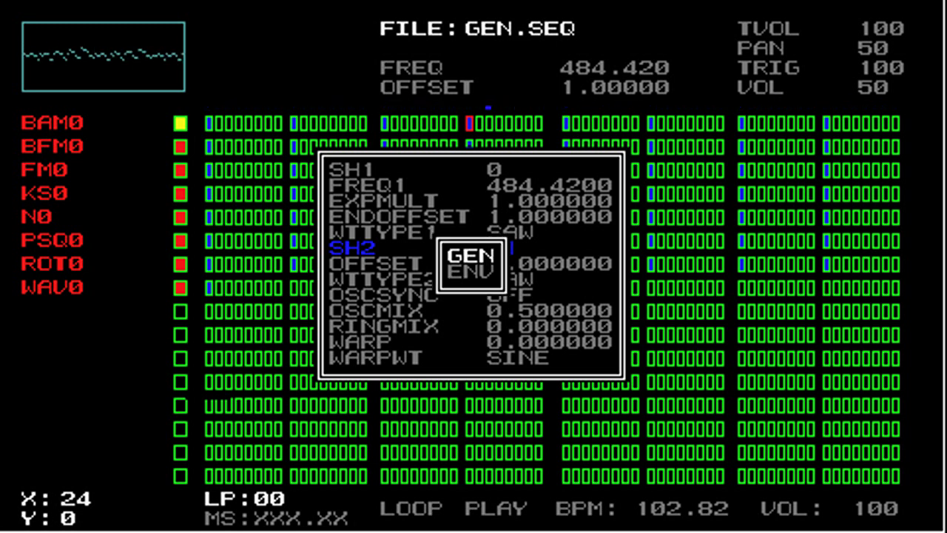
{"action": "key", "text": "Down"}
{"action": "key", "text": "Up"}
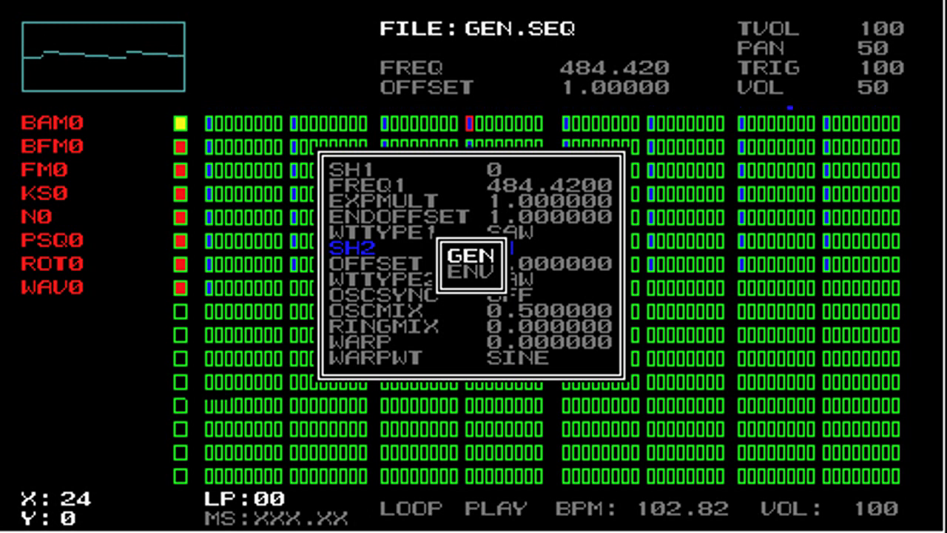
{"action": "key", "text": "Down"}
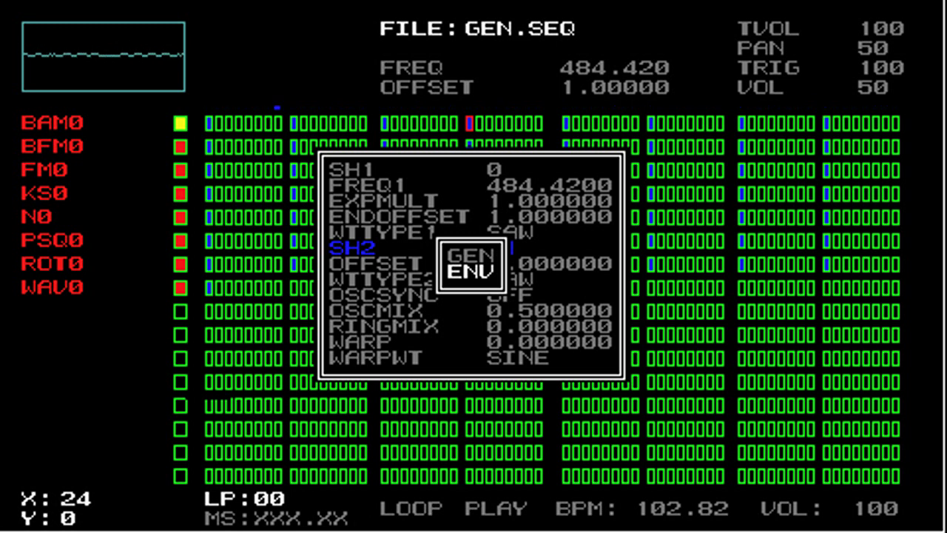
{"action": "key", "text": "Return"}
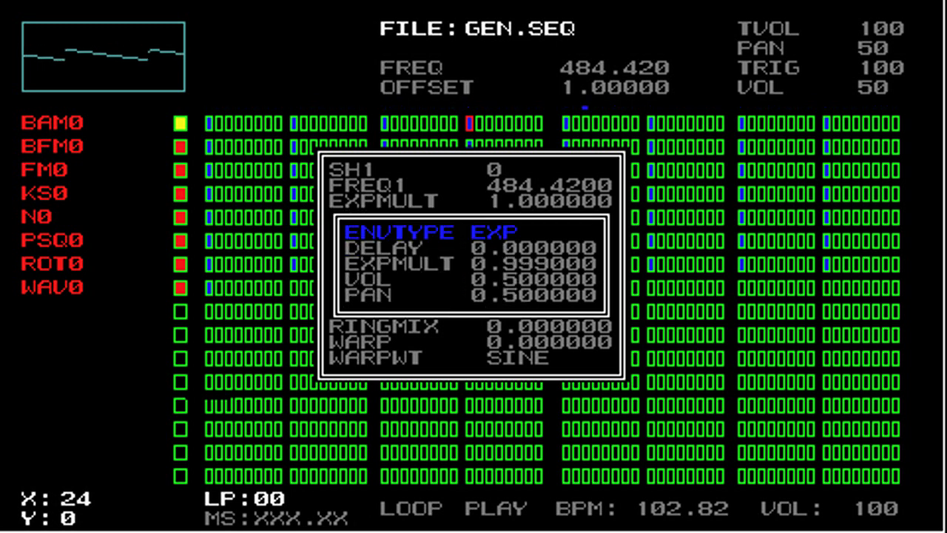
{"action": "key", "text": "Down"}
{"action": "key", "text": "Down"}
{"action": "key", "text": "Up"}
{"action": "key", "text": "Up"}
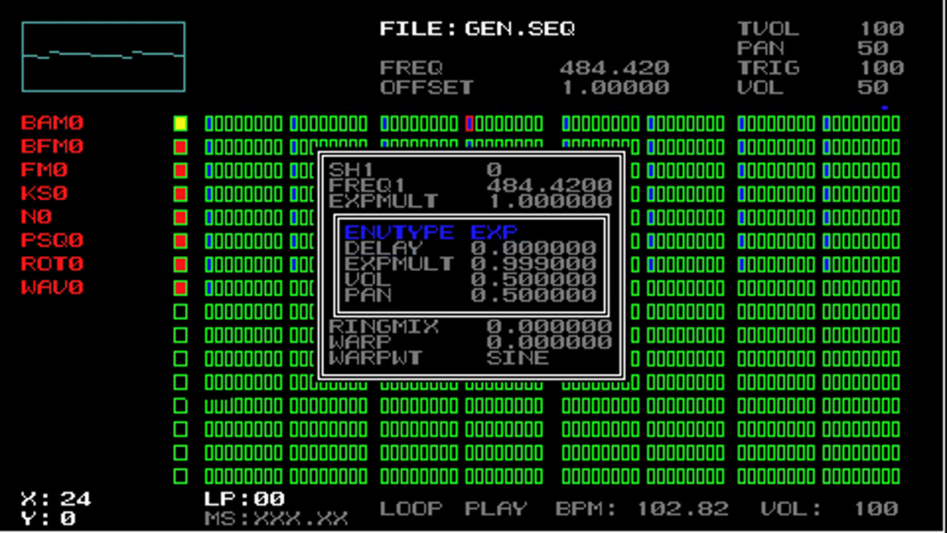
{"action": "key", "text": "Down"}
{"action": "key", "text": "Down"}
{"action": "key", "text": "Down"}
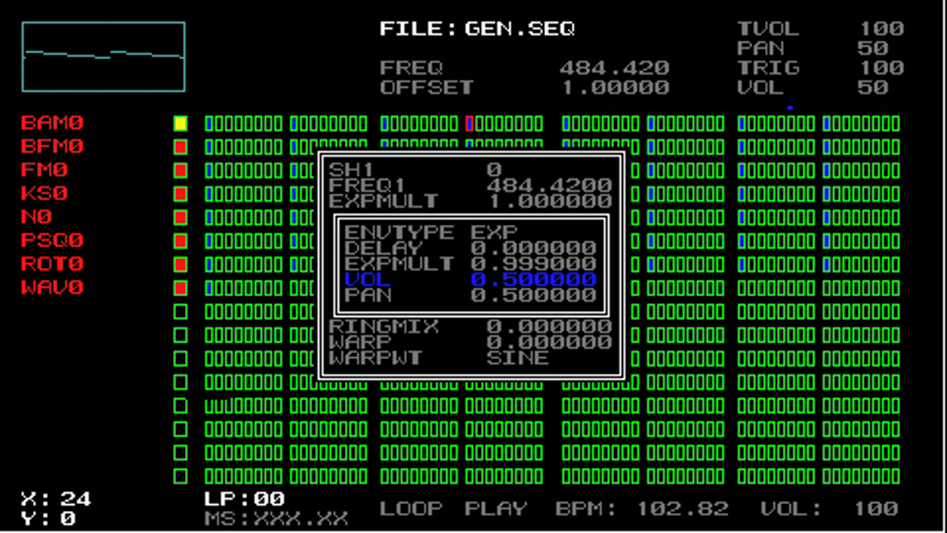
{"action": "key", "text": "Return"}
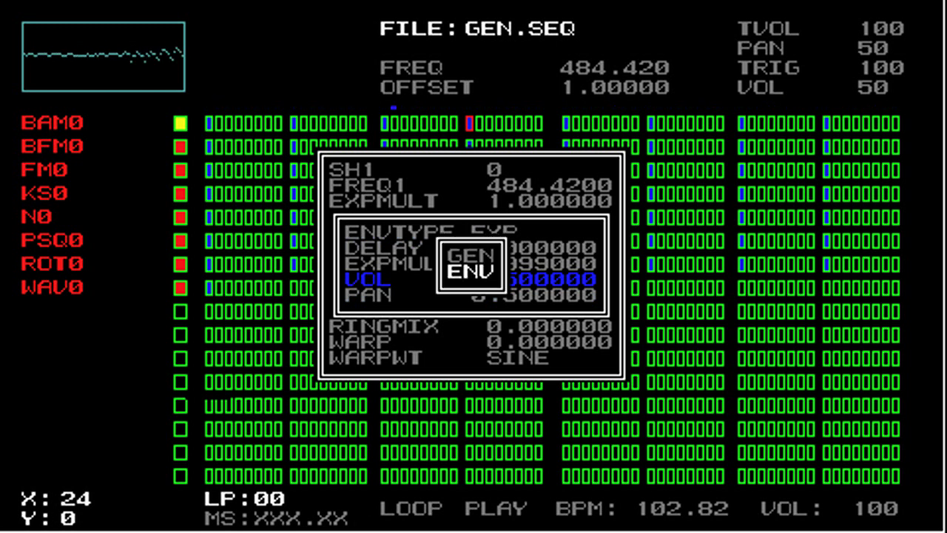
{"action": "key", "text": "Escape"}
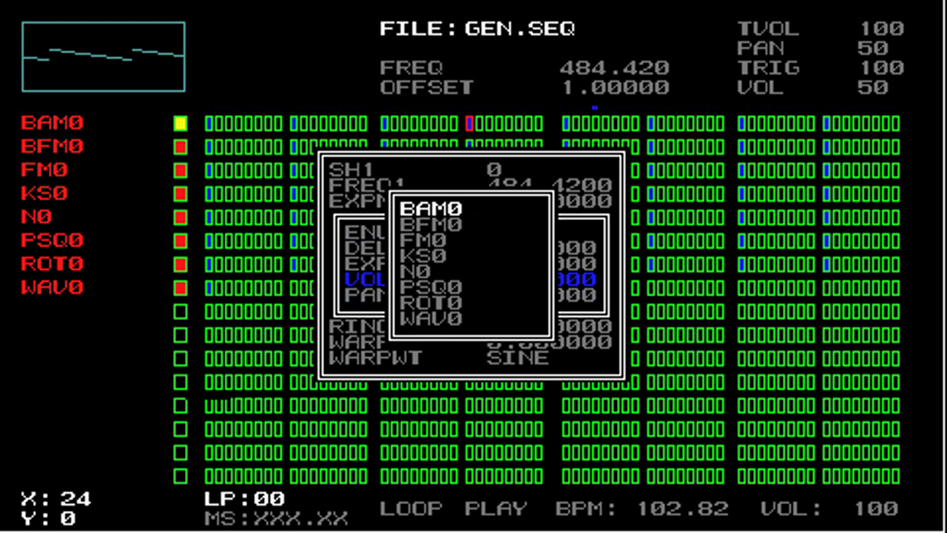
Reopen the generator parameters of BAM0 and select SH1
{"action": "key", "text": "Return"}
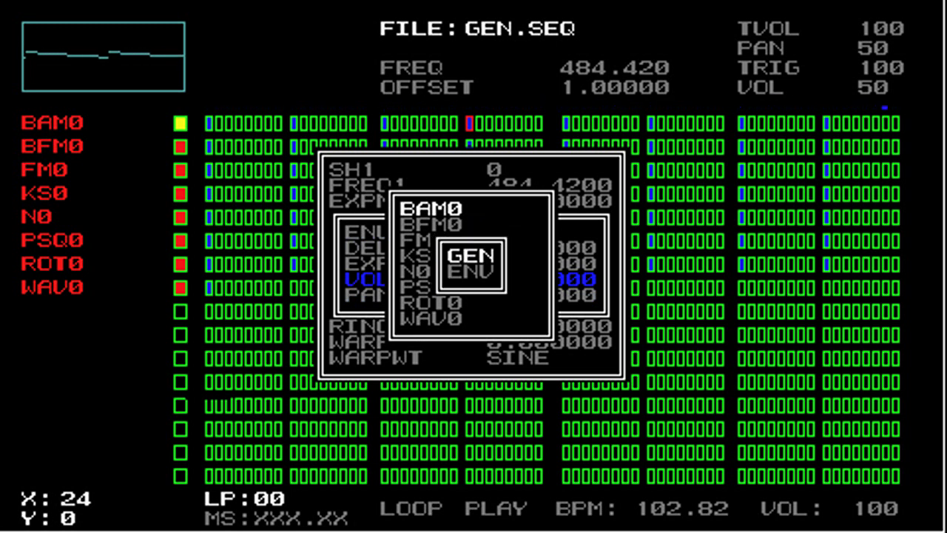
{"action": "key", "text": "Return"}
{"action": "key", "text": "Down"}
{"action": "key", "text": "Down"}
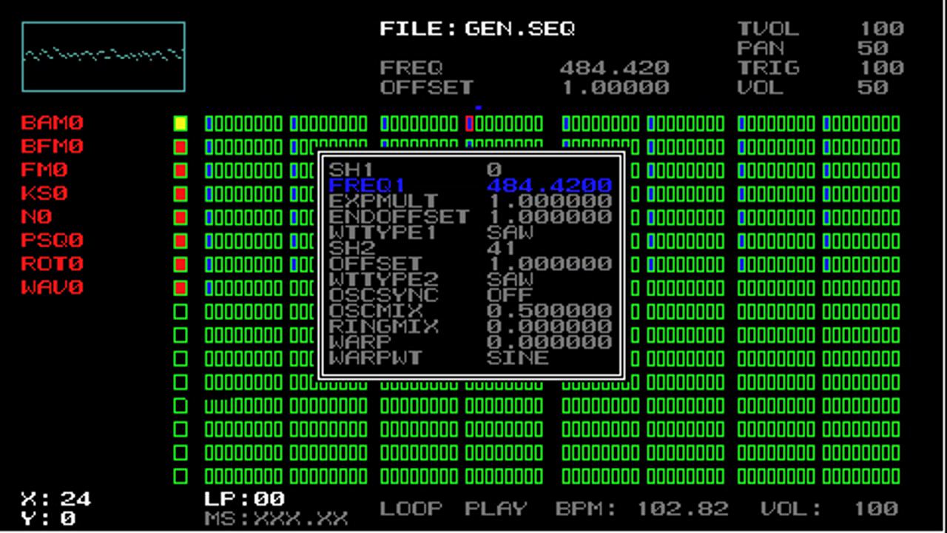
{"action": "key", "text": "Up"}
{"action": "key", "text": "Up"}
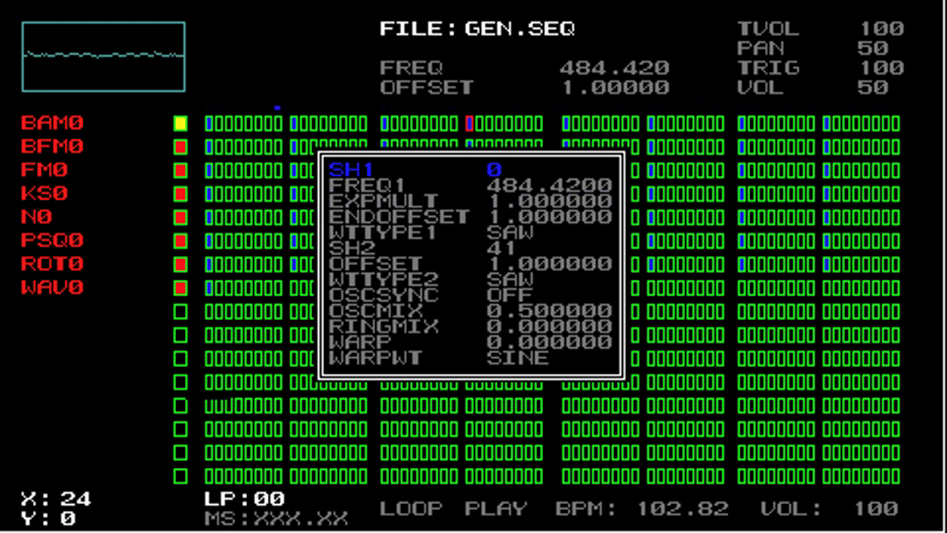
Go back to the synth management options and choose to edit BAM0's generator again
{"action": "key", "text": "Escape"}
{"action": "key", "text": "Escape"}
{"action": "key", "text": "Escape"}
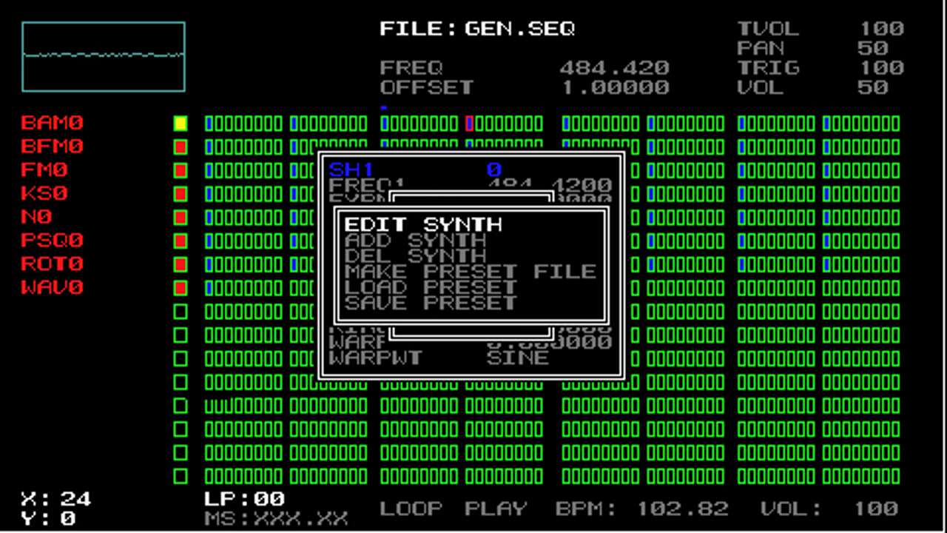
{"action": "key", "text": "Return"}
{"action": "key", "text": "Return"}
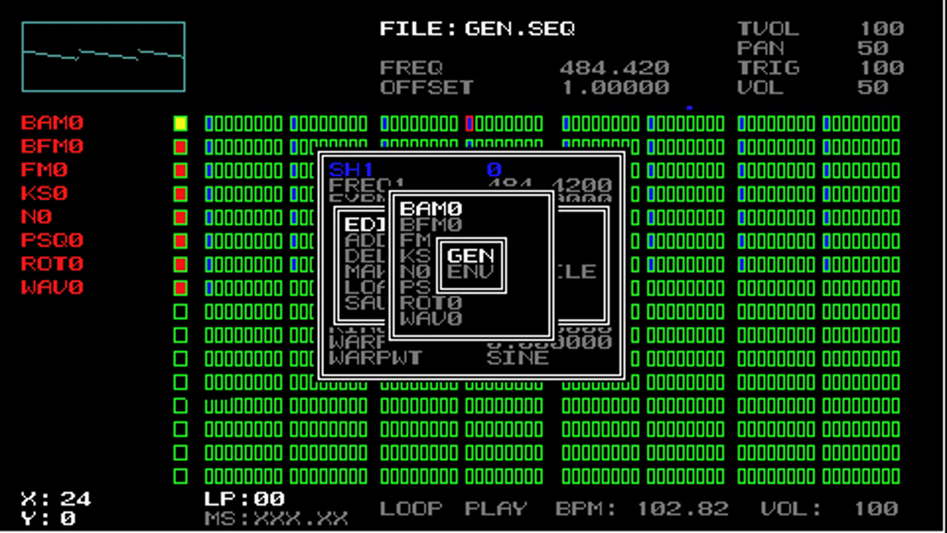
{"action": "key", "text": "Return"}
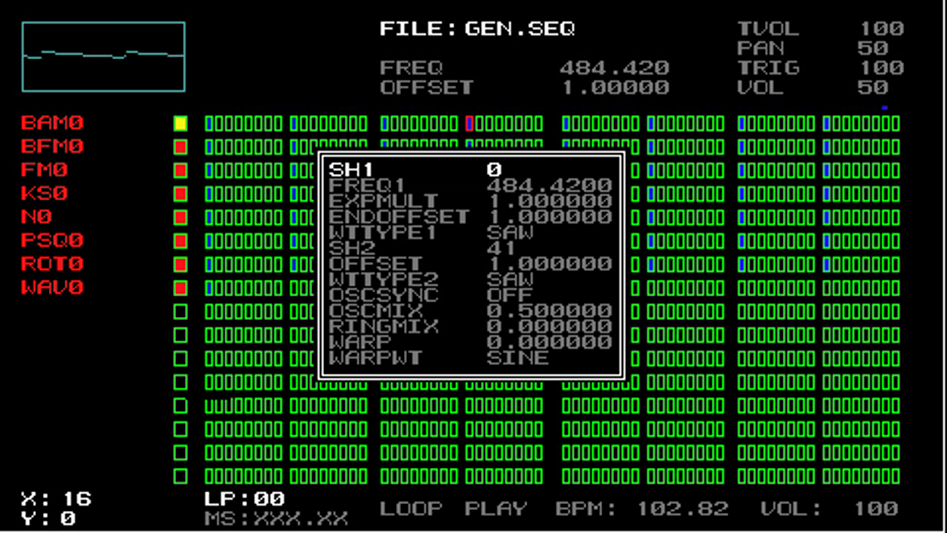
Toggle the SH1 selection on and off at X 16, and select FREQ1 for editing at the X 0 trigger
{"action": "key", "text": "Return"}
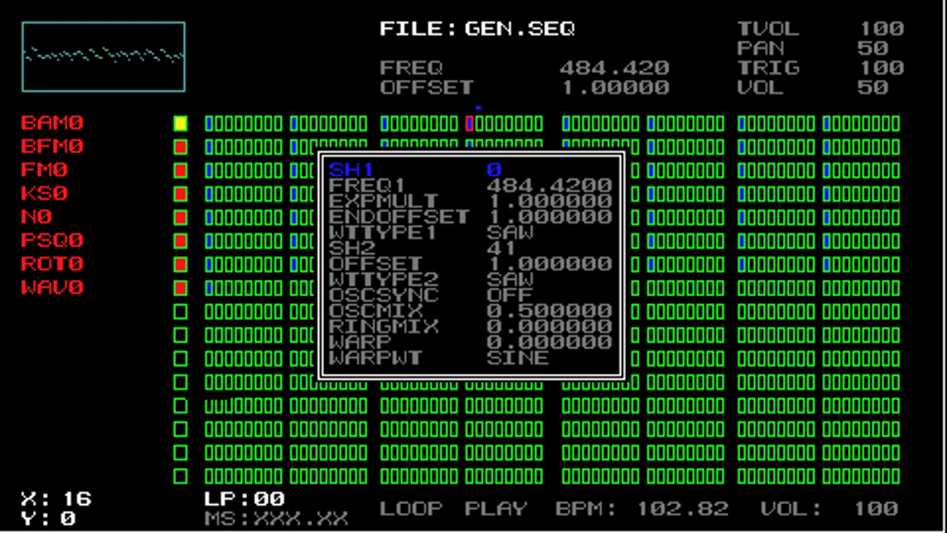
{"action": "key", "text": "Return"}
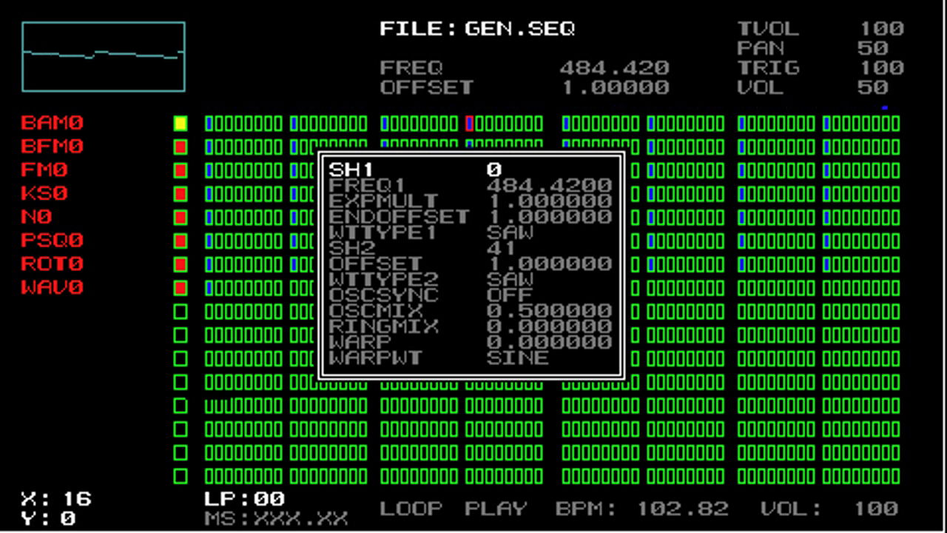
{"action": "key", "text": "Down"}
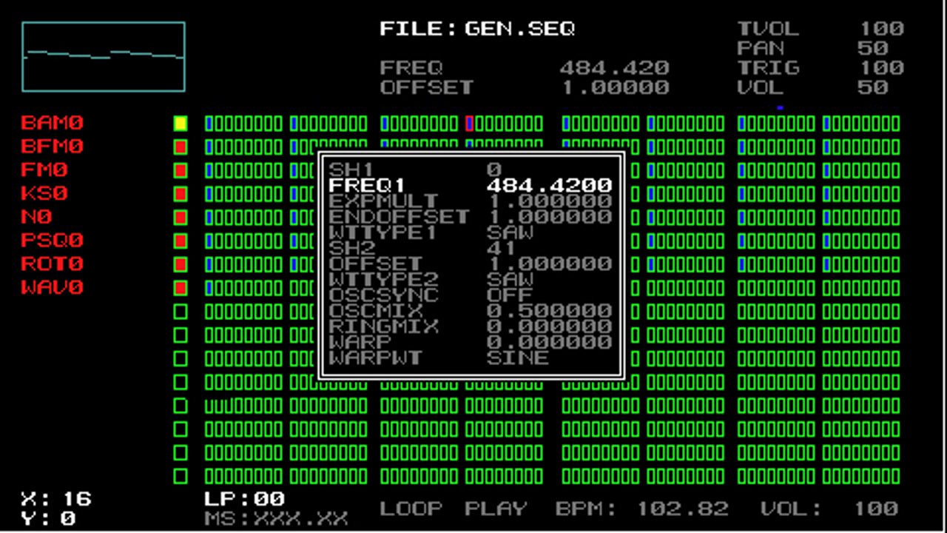
{"action": "key", "text": "Left"}
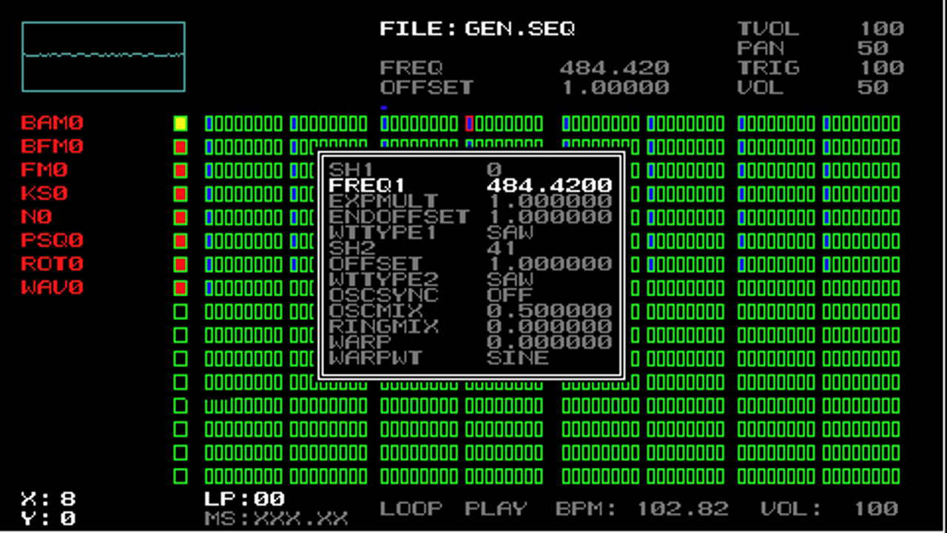
{"action": "key", "text": "Left"}
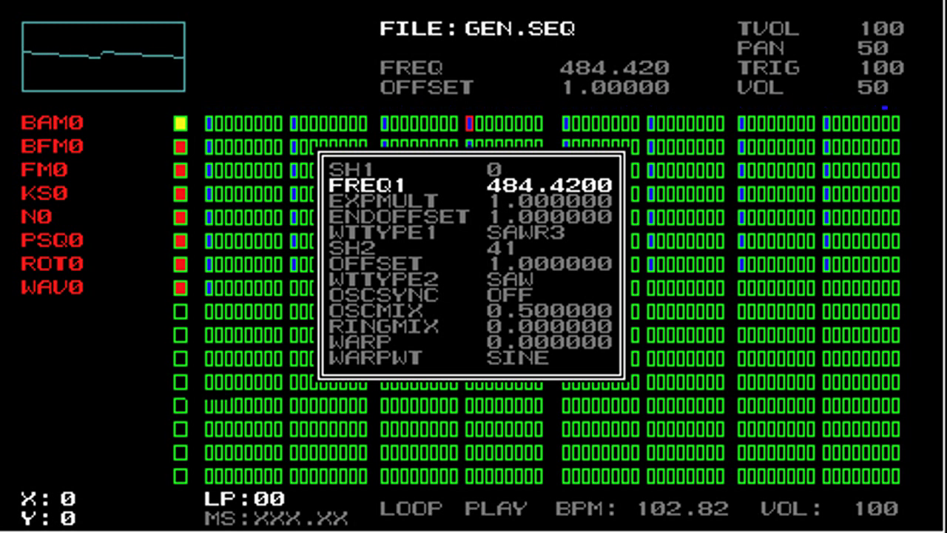
{"action": "key", "text": "Return"}
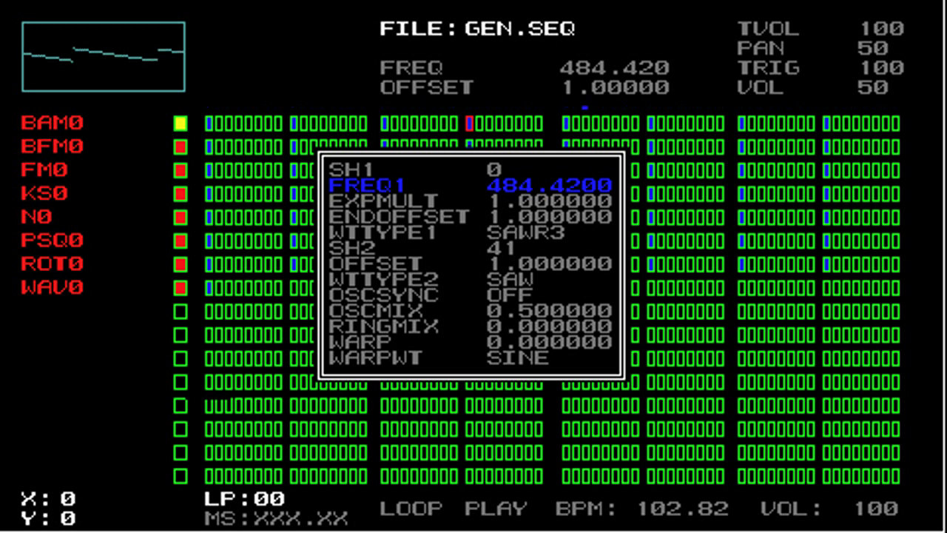
Raise FREQ1 of BAM0's trigger at X 56 to 200.006
{"action": "key", "text": "Left"}
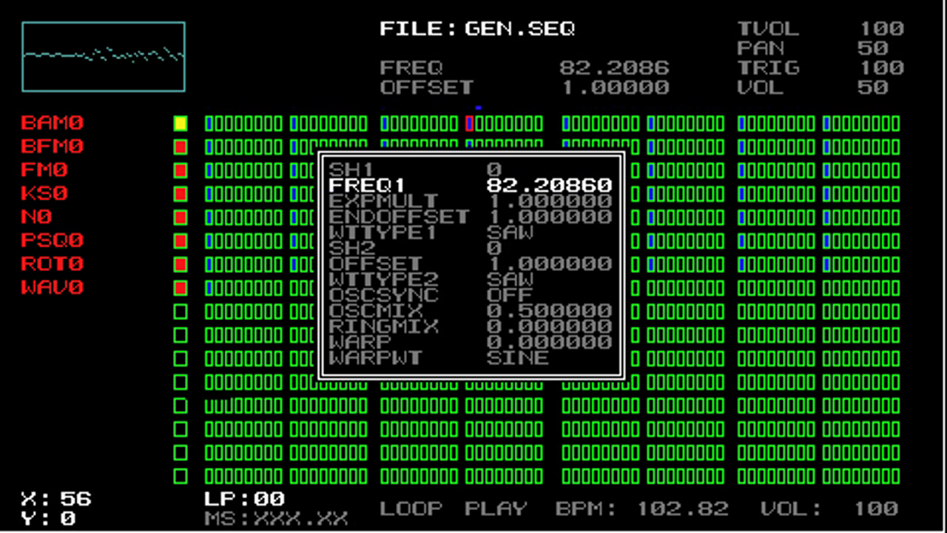
{"action": "key", "text": "Right"}
{"action": "key", "text": "Right"}
{"action": "key", "text": "Right"}
{"action": "key", "text": "Right"}
{"action": "key", "text": "Right"}
{"action": "key", "text": "Right"}
{"action": "key", "text": "Right"}
{"action": "key", "text": "Right"}
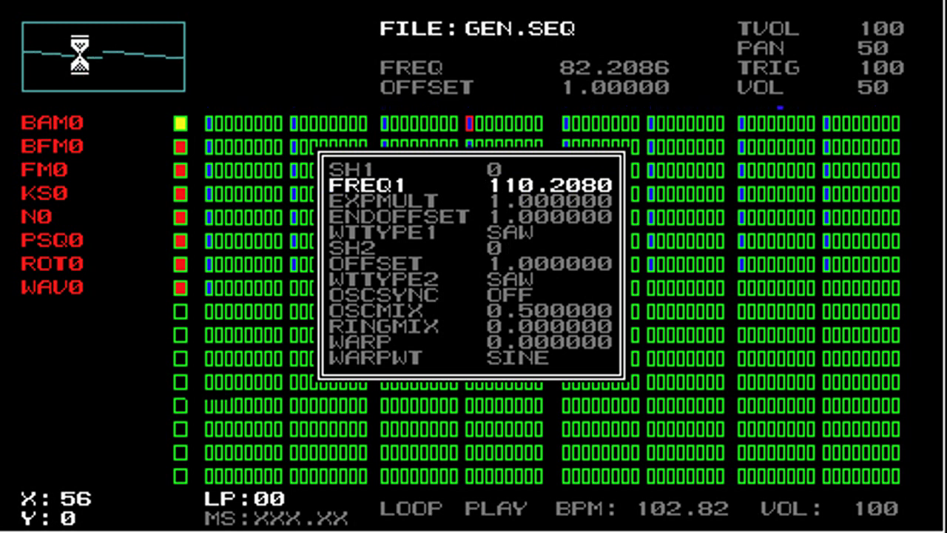
{"action": "key", "text": "Right"}
{"action": "key", "text": "Right"}
{"action": "key", "text": "Right"}
{"action": "key", "text": "Right"}
{"action": "key", "text": "Right"}
{"action": "key", "text": "Right"}
{"action": "key", "text": "Right"}
{"action": "key", "text": "Right"}
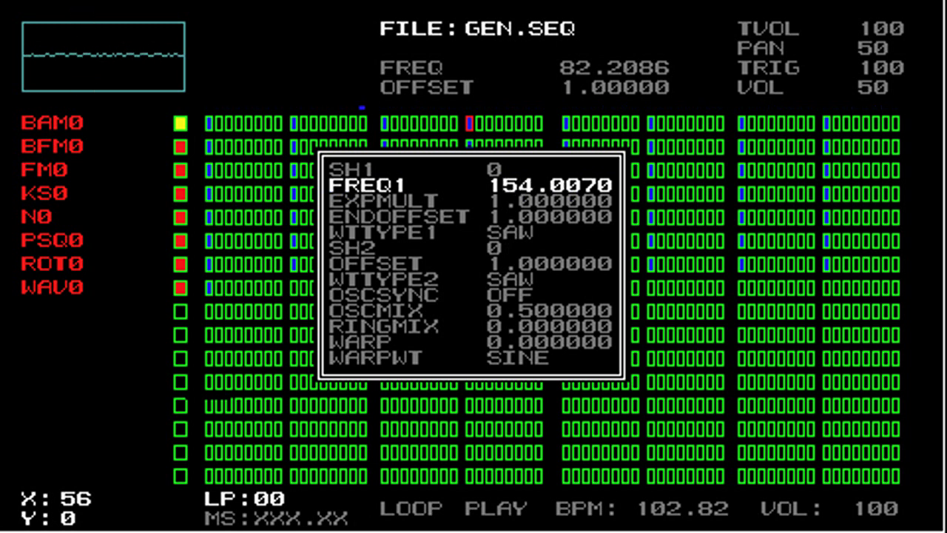
{"action": "key", "text": "Right"}
{"action": "key", "text": "Right"}
{"action": "key", "text": "Right"}
{"action": "key", "text": "Right"}
{"action": "key", "text": "Right"}
{"action": "key", "text": "Right"}
{"action": "key", "text": "Right"}
{"action": "key", "text": "Right"}
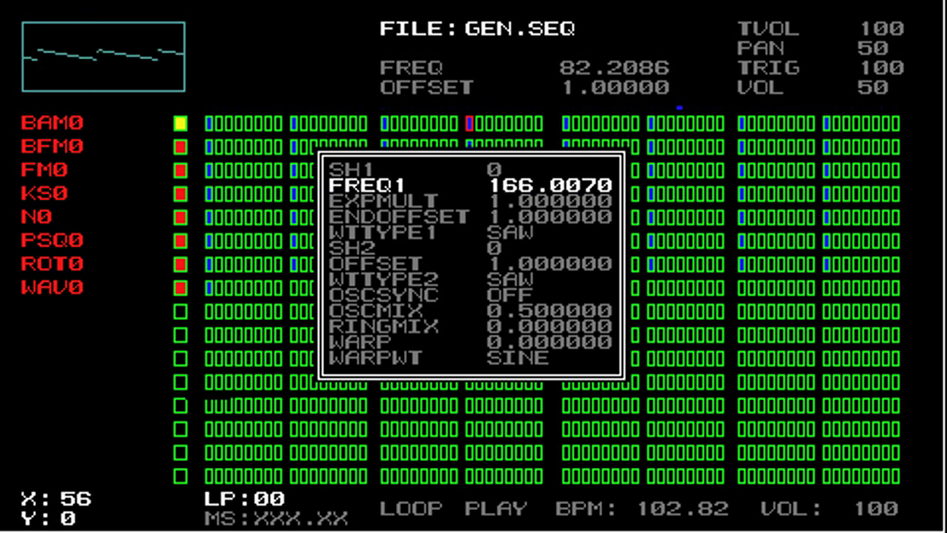
{"action": "left_click_drag", "start_coordinate": [80, 93], "coordinate": [65, 0]}
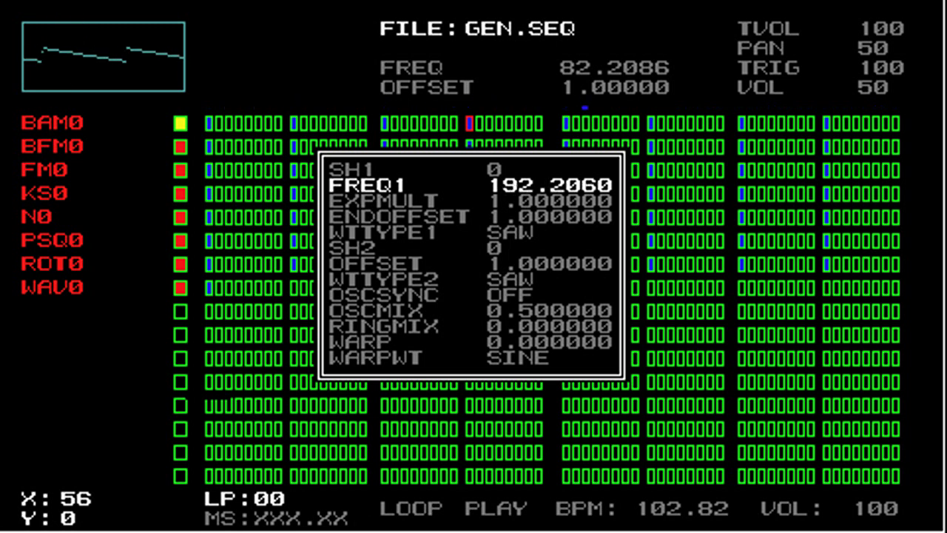
{"action": "key", "text": "Right"}
{"action": "key", "text": "Right"}
{"action": "key", "text": "Right"}
{"action": "key", "text": "Right"}
{"action": "key", "text": "Right"}
{"action": "key", "text": "Right"}
{"action": "key", "text": "Right"}
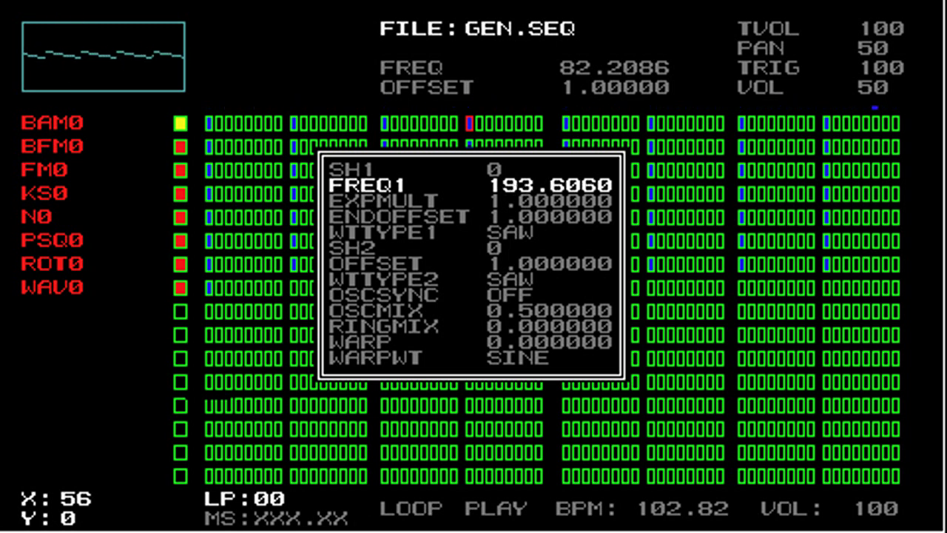
{"action": "key", "text": "Right"}
{"action": "key", "text": "Right"}
{"action": "key", "text": "Right"}
{"action": "key", "text": "Right"}
{"action": "key", "text": "Right"}
{"action": "key", "text": "Right"}
{"action": "key", "text": "Right"}
{"action": "key", "text": "Right"}
{"action": "key", "text": "Right"}
{"action": "key", "text": "Right"}
{"action": "key", "text": "Right"}
{"action": "key", "text": "Right"}
{"action": "key", "text": "Right"}
{"action": "key", "text": "Right"}
{"action": "key", "text": "Right"}
{"action": "key", "text": "Right"}
{"action": "key", "text": "Right"}
{"action": "key", "text": "Right"}
{"action": "key", "text": "Right"}
{"action": "key", "text": "Right"}
{"action": "key", "text": "Right"}
{"action": "key", "text": "Right"}
{"action": "key", "text": "Right"}
{"action": "key", "text": "Right"}
{"action": "key", "text": "Right"}
{"action": "key", "text": "Right"}
{"action": "key", "text": "Right"}
{"action": "key", "text": "Right"}
{"action": "key", "text": "Right"}
{"action": "key", "text": "Right"}
{"action": "key", "text": "Right"}
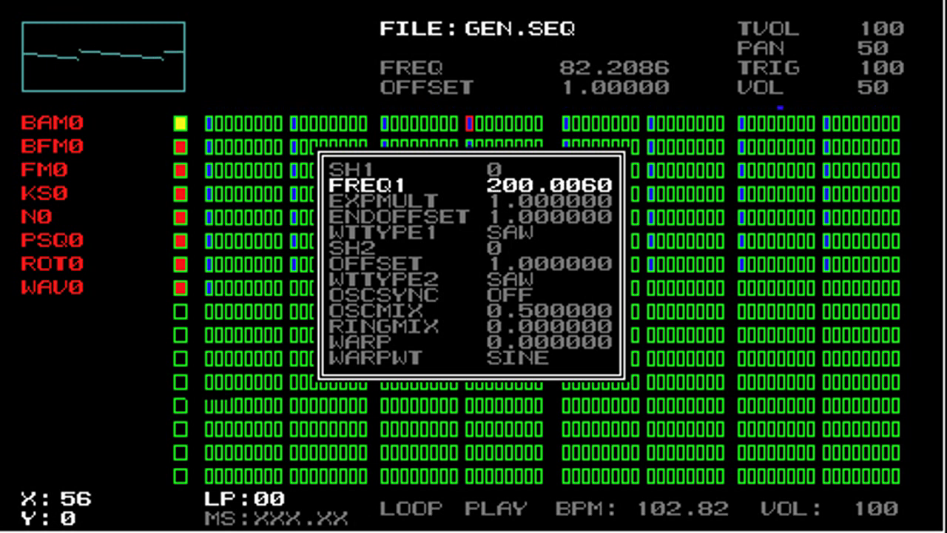
Switch between the triggers at X 0 and X 56, and raise FREQ1 at X 0 to 510.821
{"action": "key", "text": "Tab"}
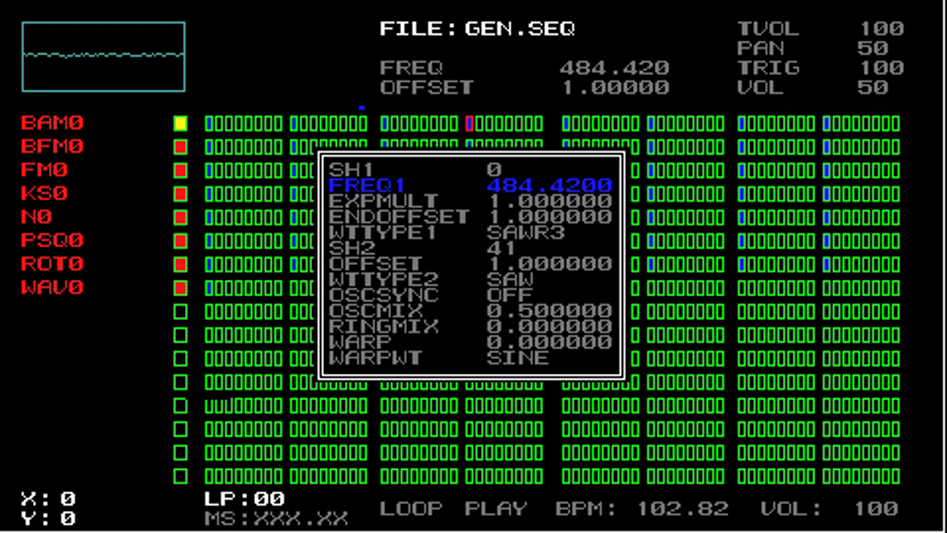
{"action": "key", "text": "Tab"}
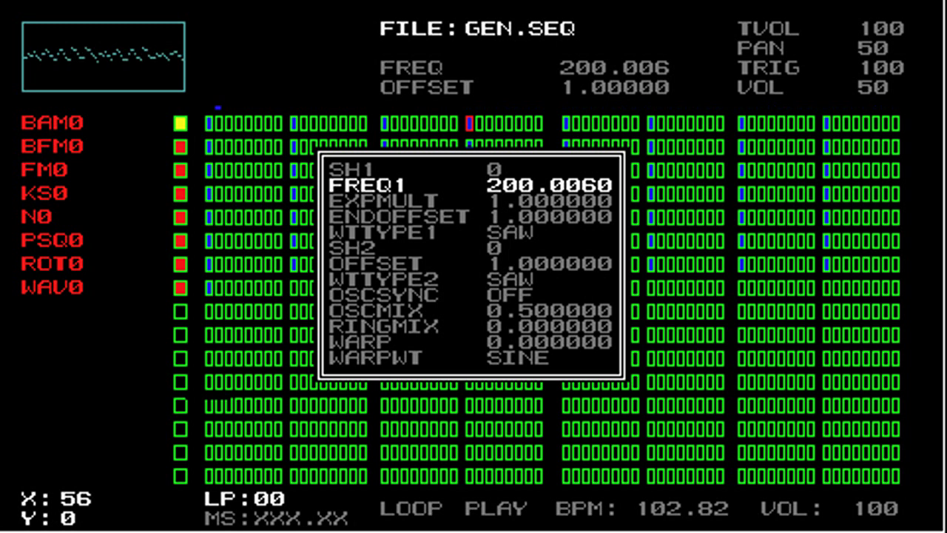
{"action": "key", "text": "Right"}
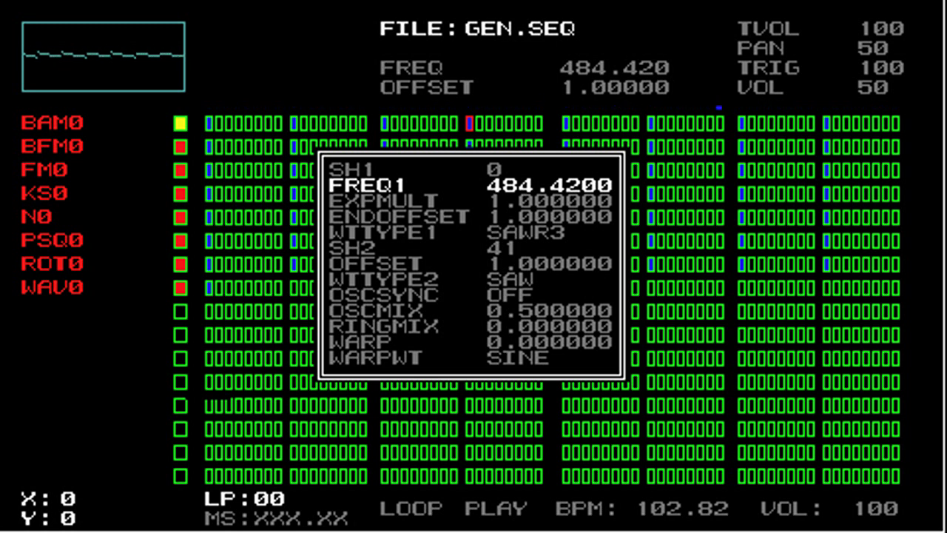
{"action": "key", "text": "Right"}
{"action": "key", "text": "Right"}
{"action": "key", "text": "Right"}
{"action": "key", "text": "Right"}
{"action": "key", "text": "Right"}
{"action": "key", "text": "Right"}
{"action": "key", "text": "Right"}
{"action": "key", "text": "Right"}
{"action": "key", "text": "Right"}
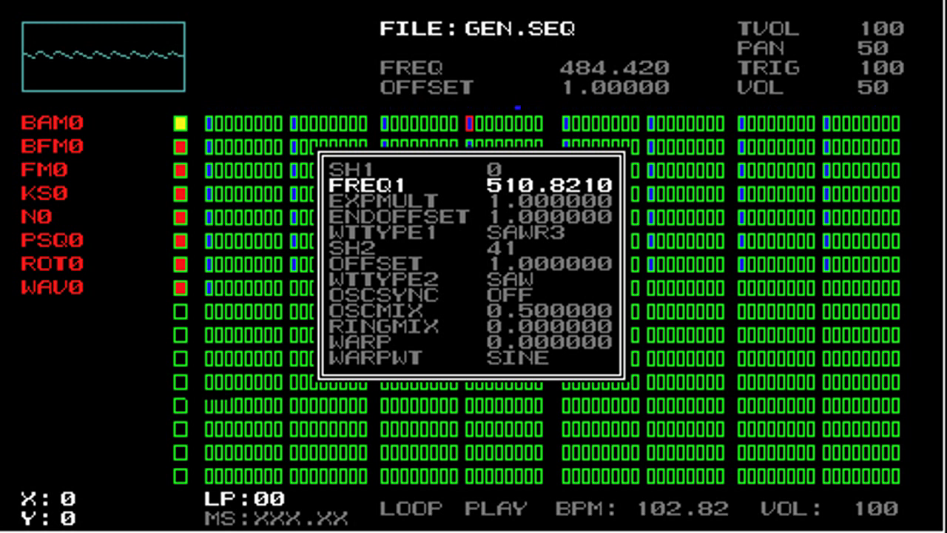
{"action": "key", "text": "Return"}
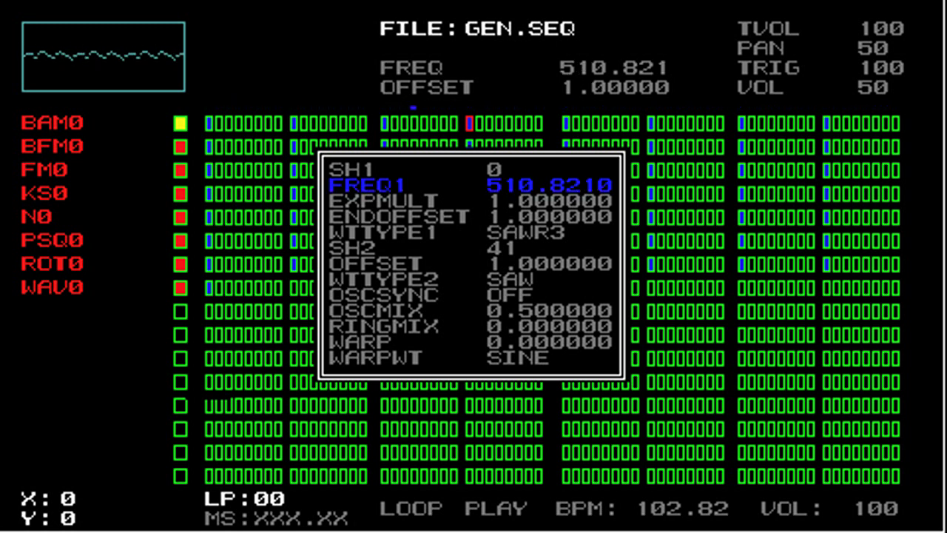
Lower FREQ1 of the X 56 trigger to 98.8083 and randomize it, returning to the X 0 trigger
{"action": "key", "text": "Return"}
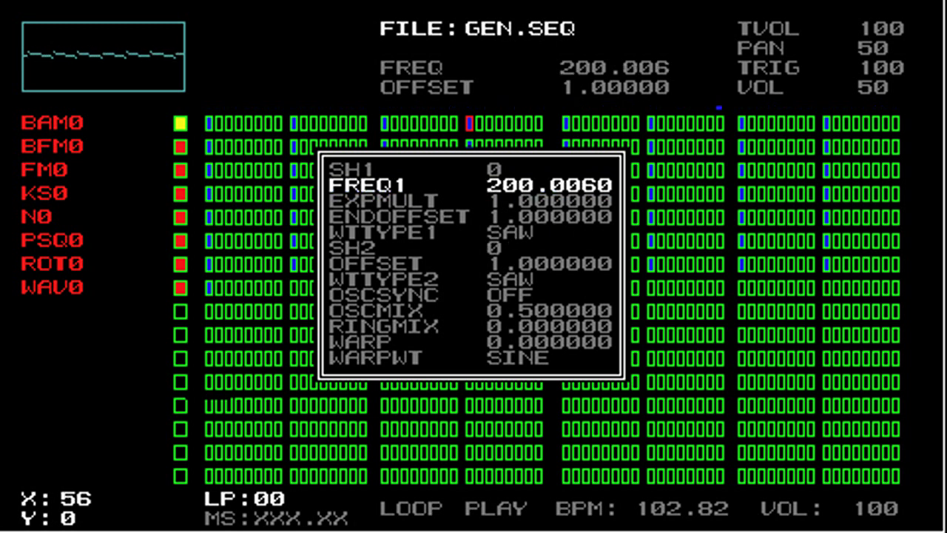
{"action": "key", "text": "Left"}
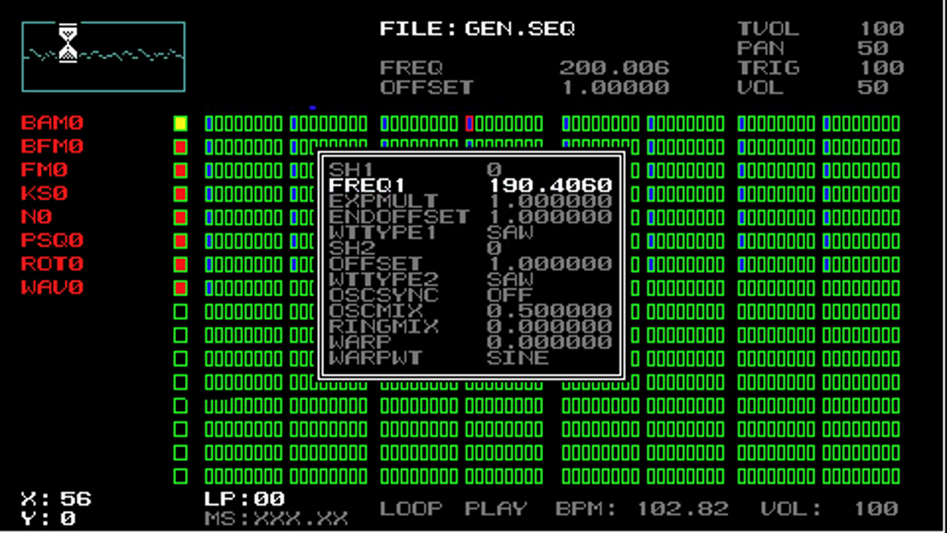
{"action": "key", "text": "Left"}
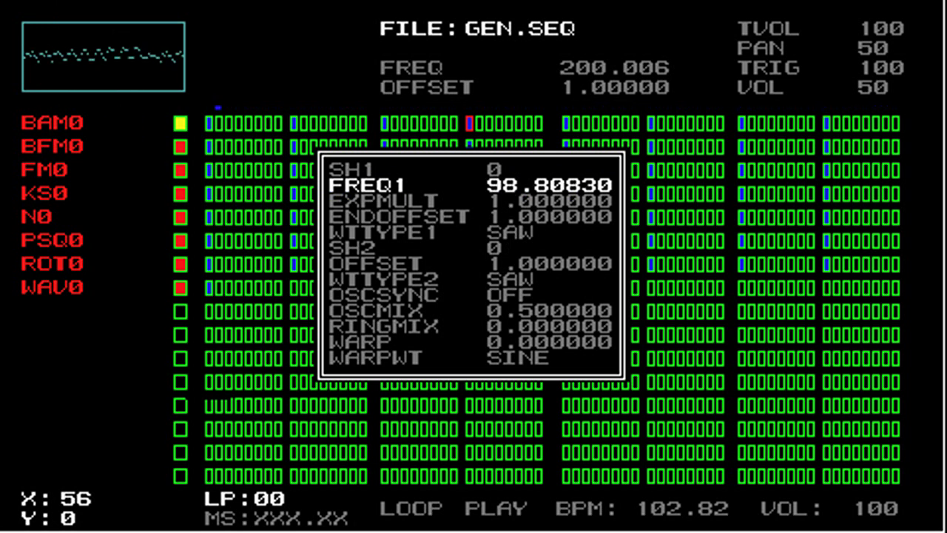
{"action": "key", "text": "r"}
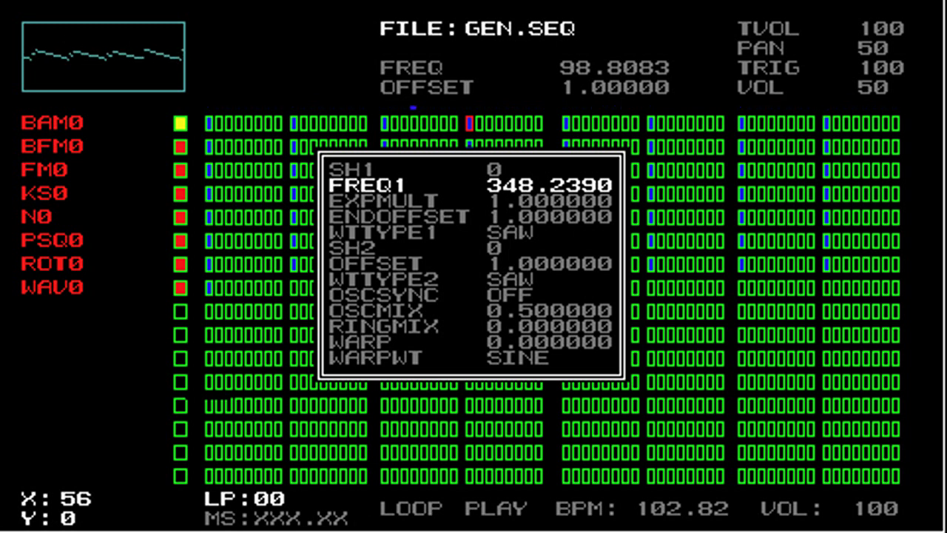
{"action": "key", "text": "Home"}
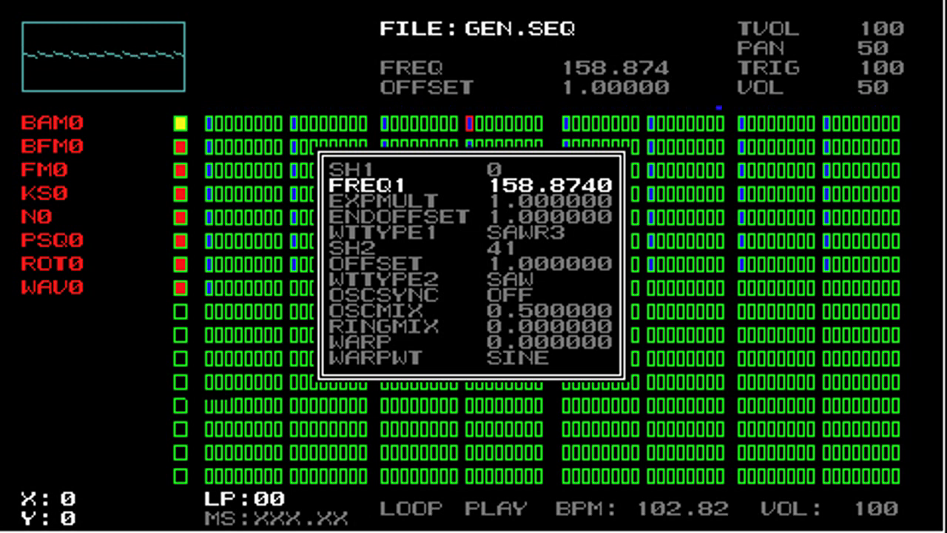